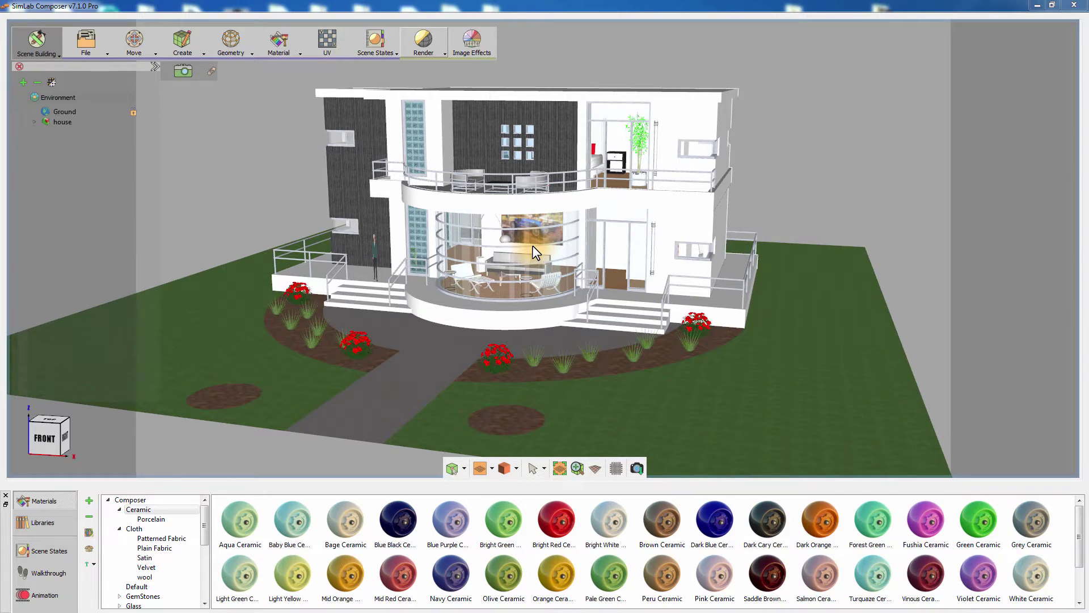
Step: Open the sun settings of the scene environment and start an interactive Real Time render of the house
{"action": "middle_click_drag", "start_coordinate": [532, 245], "coordinate": [506, 240]}
{"action": "scroll", "coordinate": [504, 250], "scroll_direction": "up", "scroll_amount": 3}
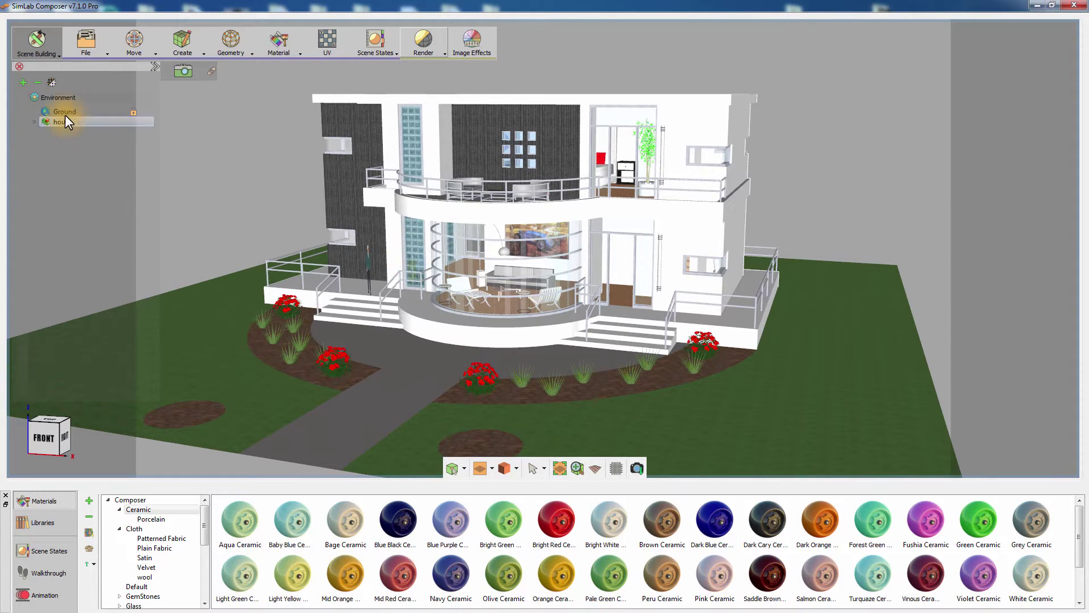
{"action": "double_click", "coordinate": [57, 97]}
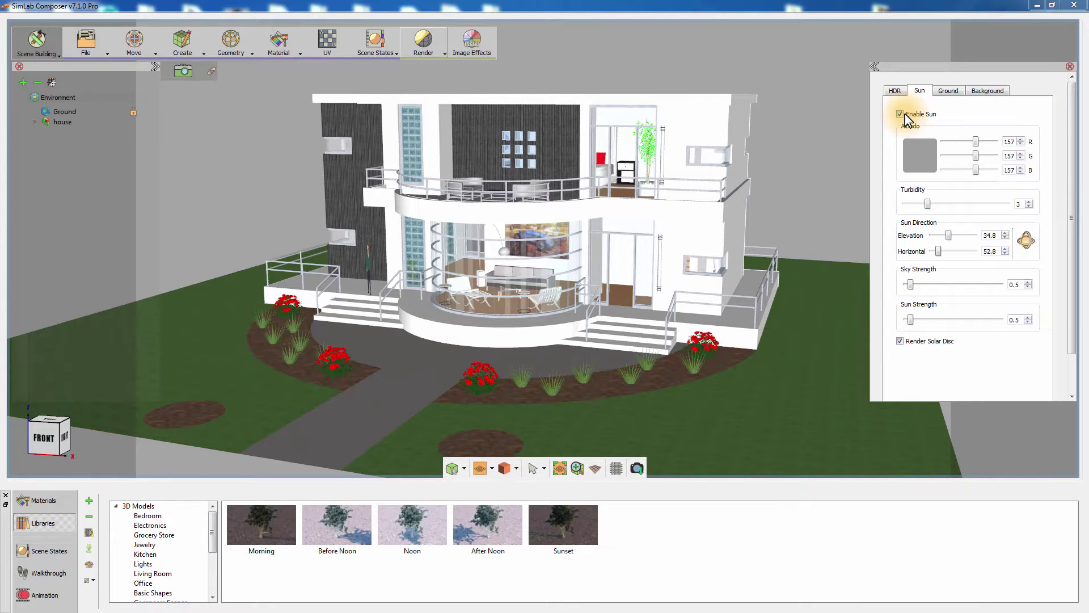
{"action": "left_click", "coordinate": [432, 48]}
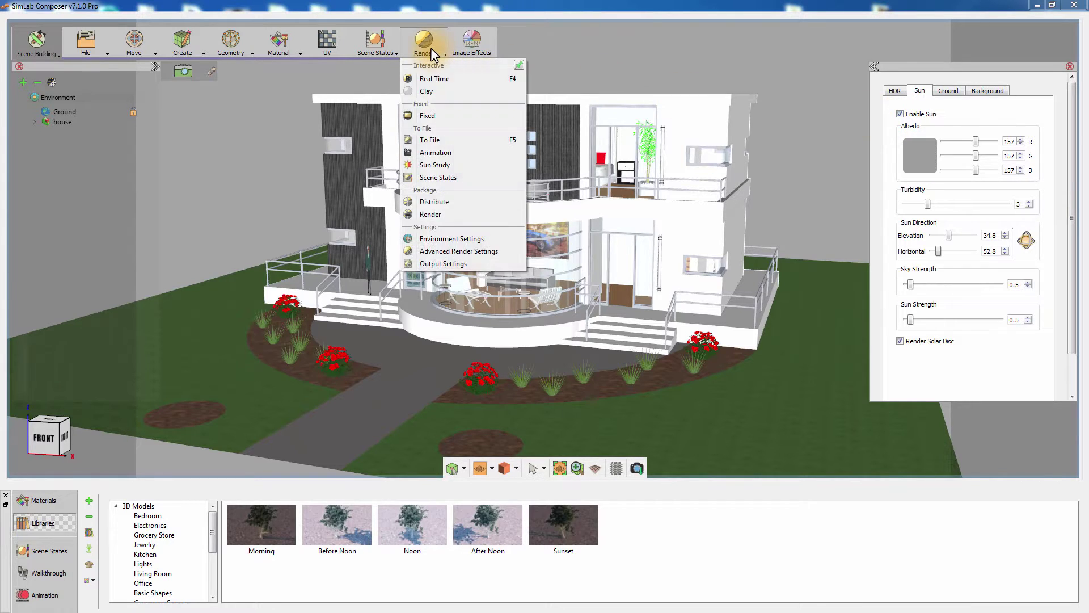
{"action": "left_click", "coordinate": [434, 79]}
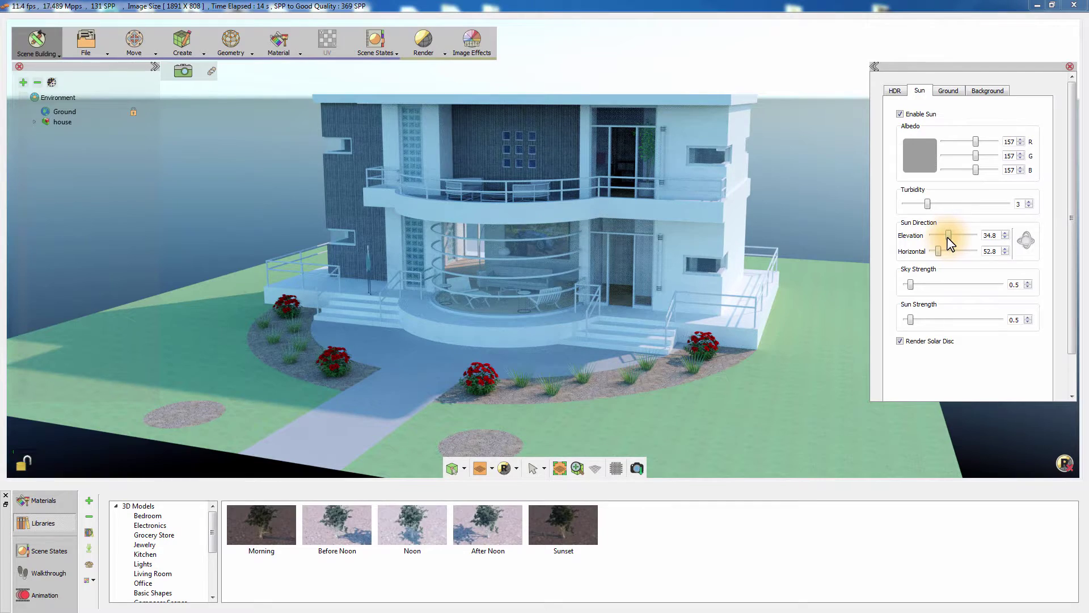
Step: Test sun elevations of 0 and 90 in the render, and settle on an elevation of 32.4
{"action": "left_click_drag", "start_coordinate": [949, 239], "coordinate": [861, 254]}
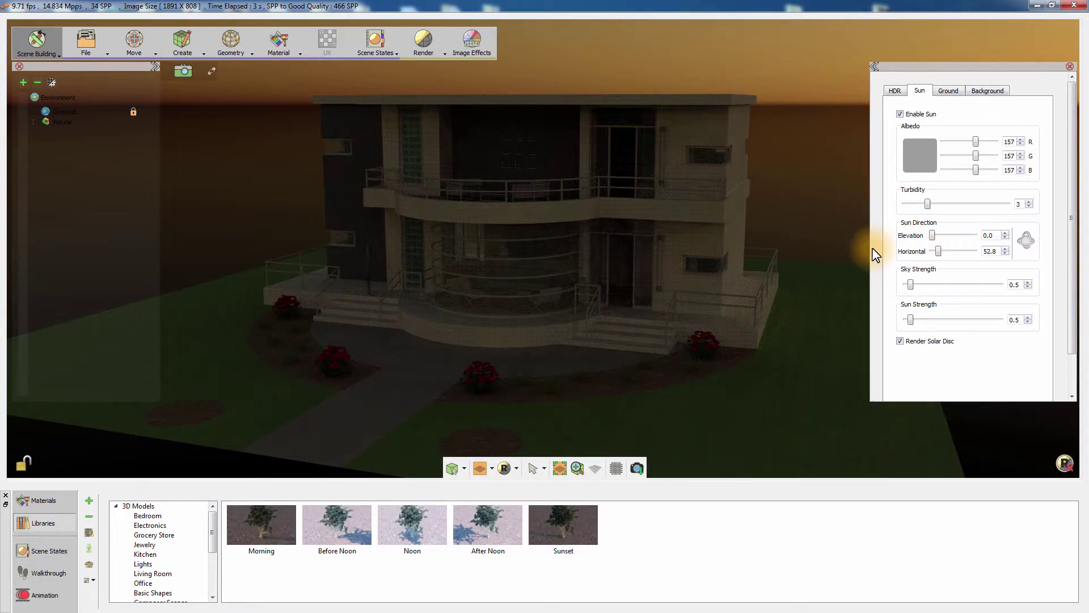
{"action": "left_click_drag", "start_coordinate": [933, 238], "coordinate": [985, 236]}
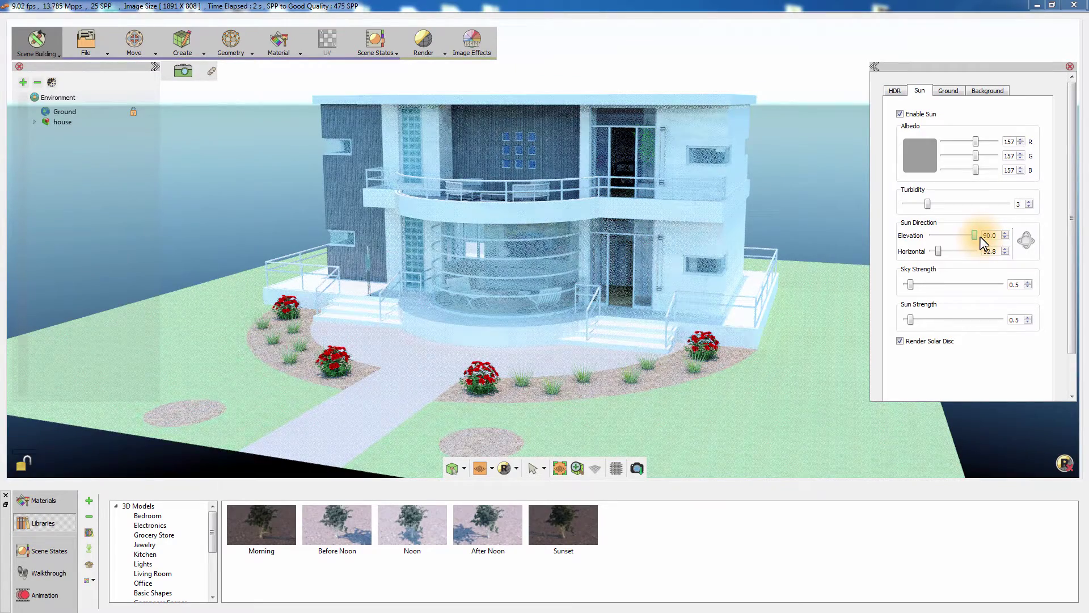
{"action": "left_click_drag", "start_coordinate": [982, 237], "coordinate": [946, 236]}
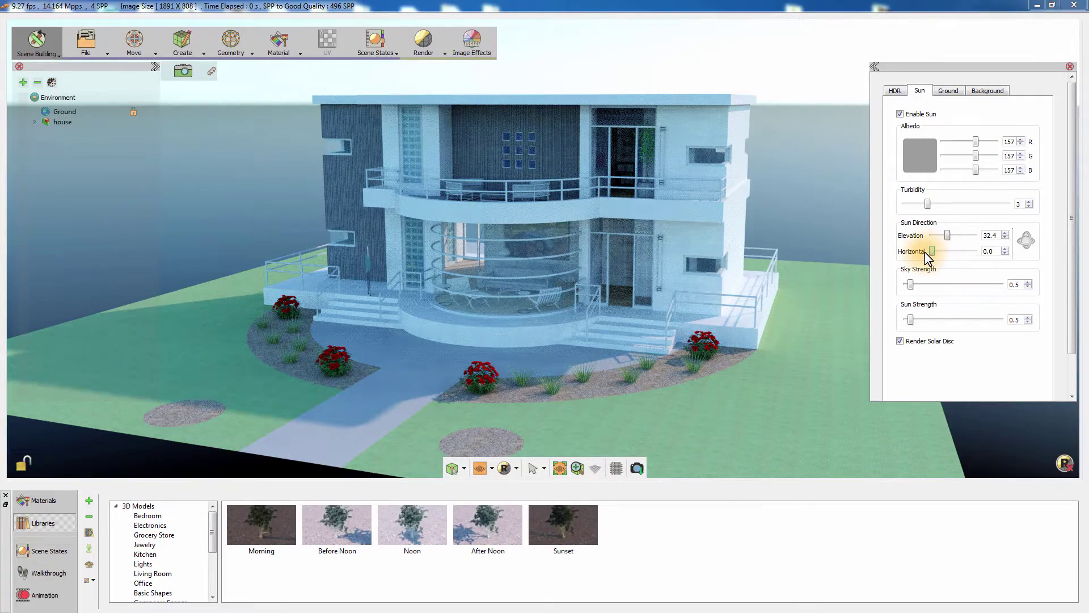
Step: Sweep the sun's horizontal direction from 0 to 264.0 and stop the real-time render
{"action": "left_click", "coordinate": [760, 274]}
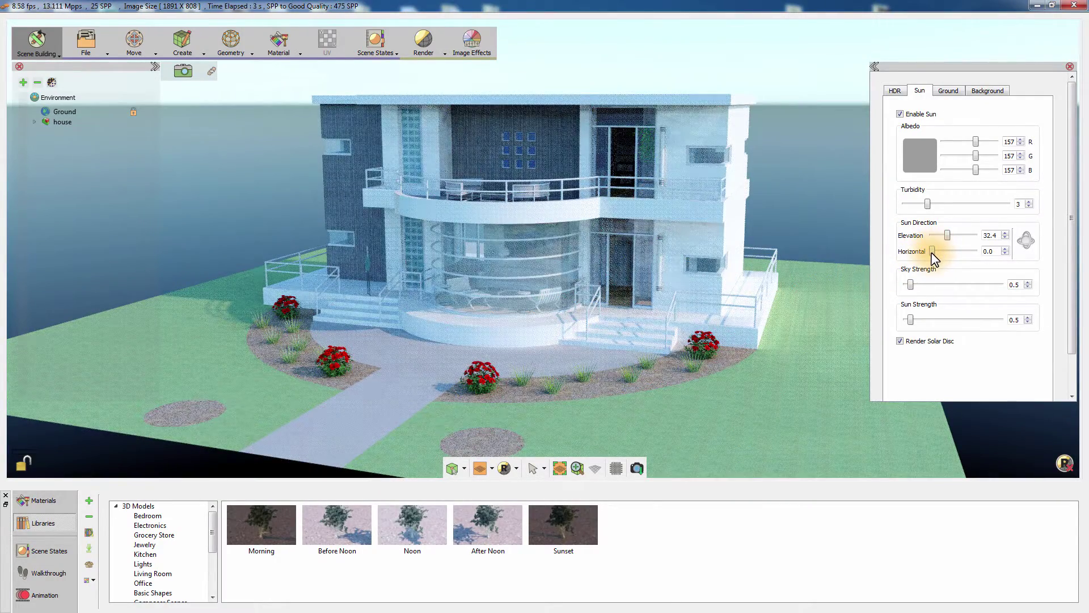
{"action": "left_click_drag", "start_coordinate": [932, 251], "coordinate": [971, 251]}
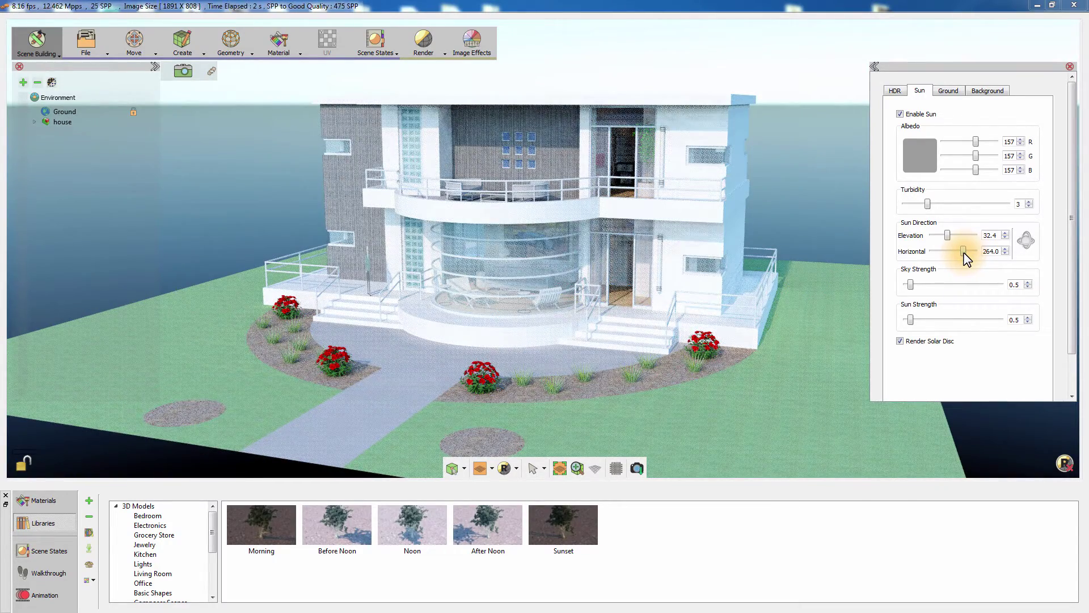
{"action": "left_click", "coordinate": [964, 252]}
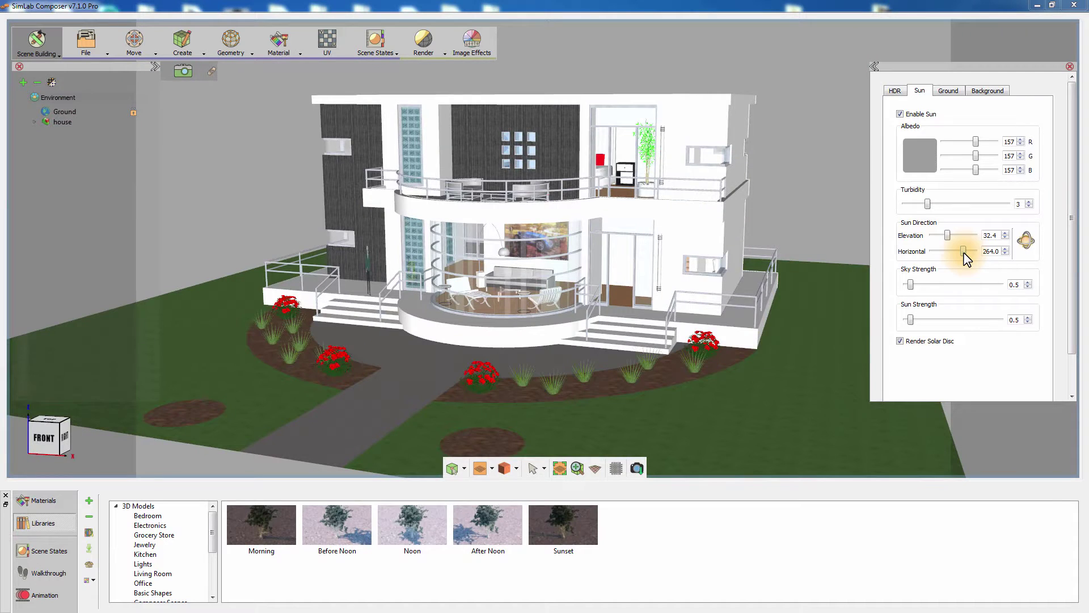
Step: Rotate the sun with the interactive manipulator to elevation 12.3 and horizontal 308.1, accept it and restart the real-time render
{"action": "left_click", "coordinate": [1025, 244]}
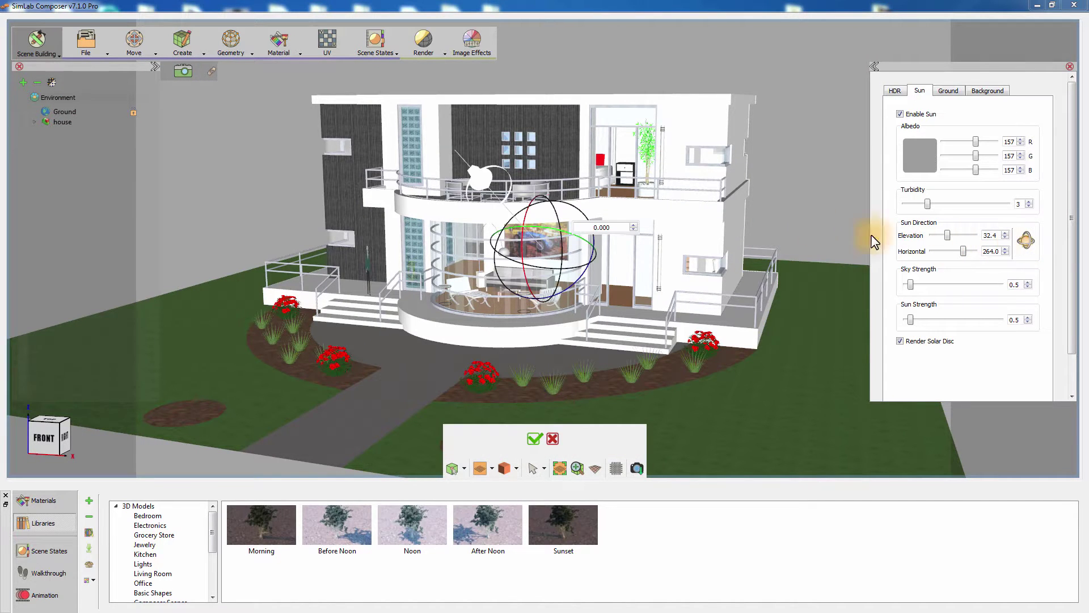
{"action": "middle_click_drag", "start_coordinate": [758, 192], "coordinate": [658, 278]}
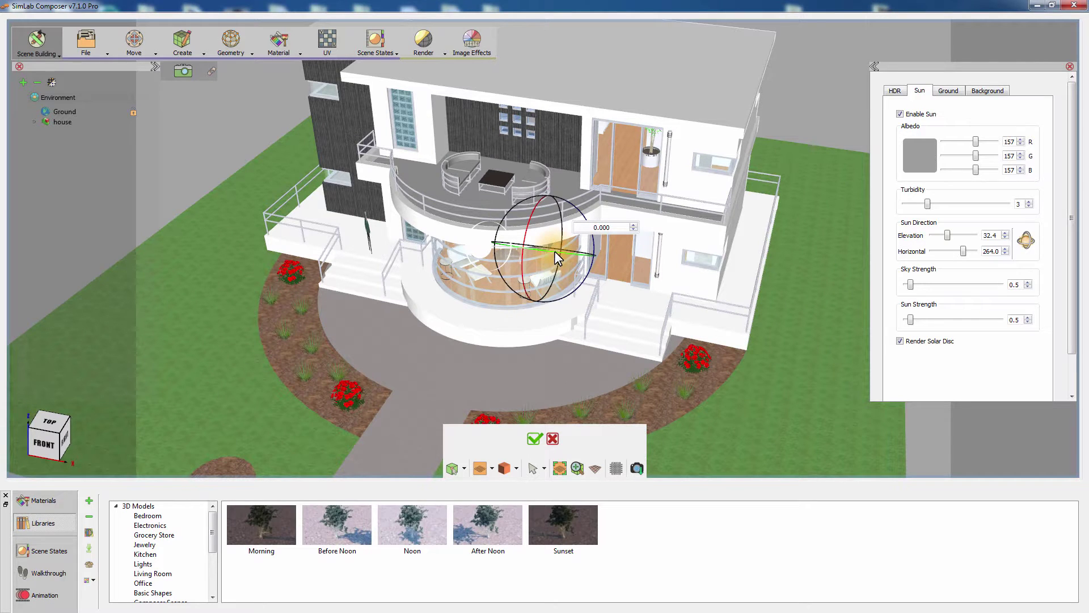
{"action": "mouse_move", "coordinate": [555, 251]}
{"action": "left_mouse_down"}
{"action": "mouse_move", "coordinate": [587, 247]}
{"action": "mouse_move", "coordinate": [512, 216]}
{"action": "mouse_move", "coordinate": [558, 238]}
{"action": "left_mouse_up"}
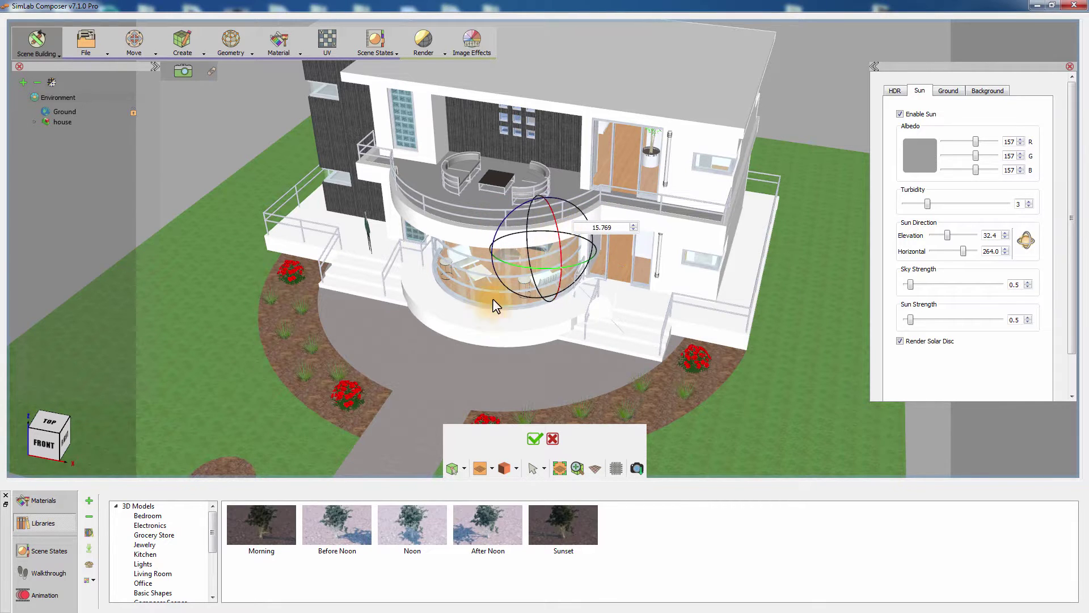
{"action": "middle_click_drag", "start_coordinate": [499, 301], "coordinate": [525, 209]}
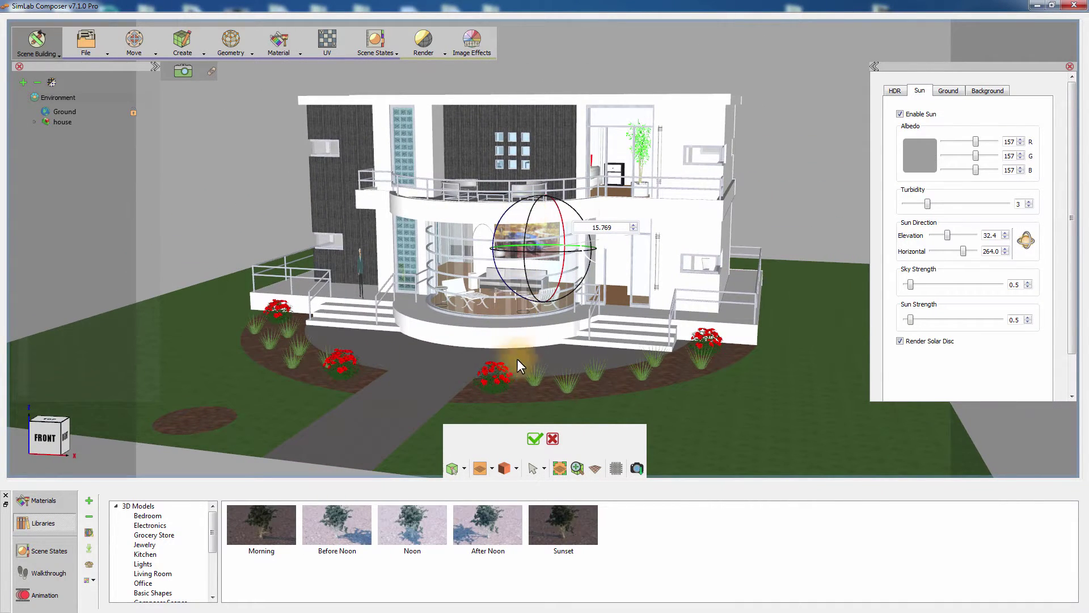
{"action": "left_click", "coordinate": [534, 439]}
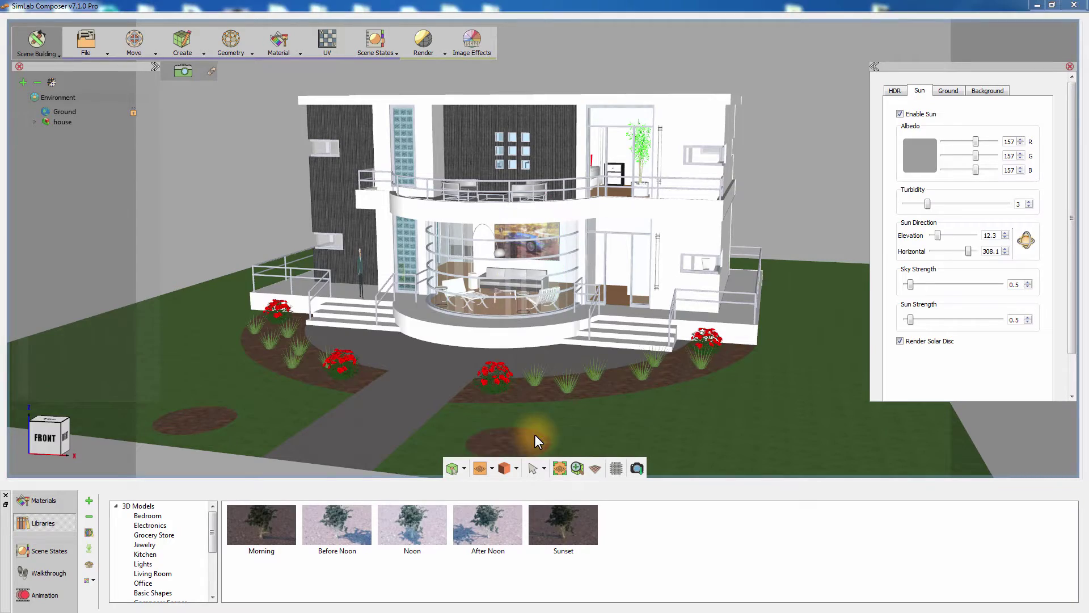
{"action": "key", "text": "ctrl+r"}
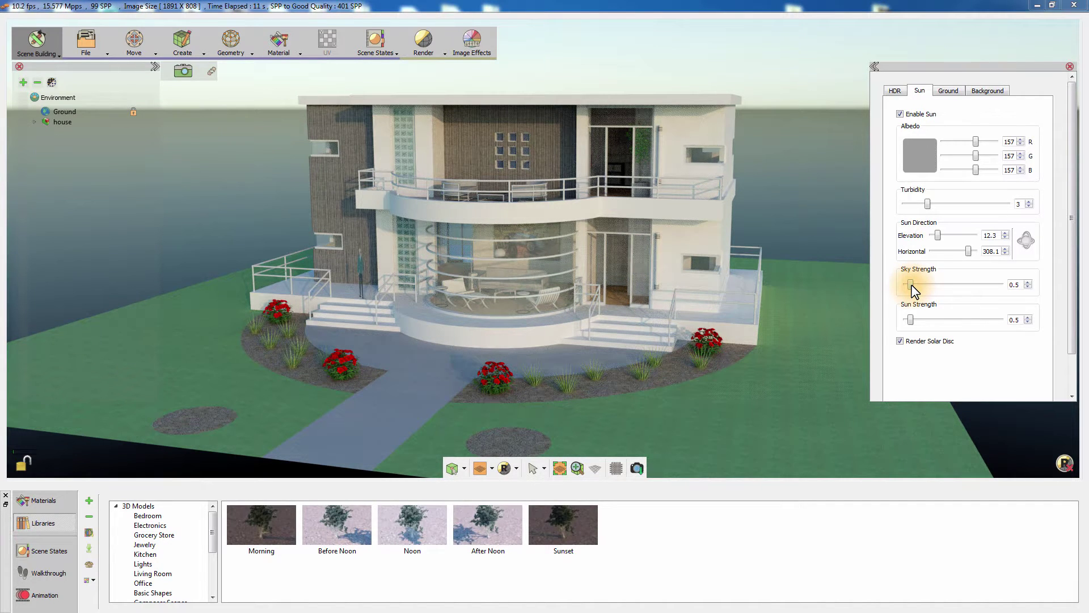
Step: Test a sky strength of 1.2, return it to 0.5, and raise the sun strength to 1.2
{"action": "left_click_drag", "start_coordinate": [912, 289], "coordinate": [920, 292]}
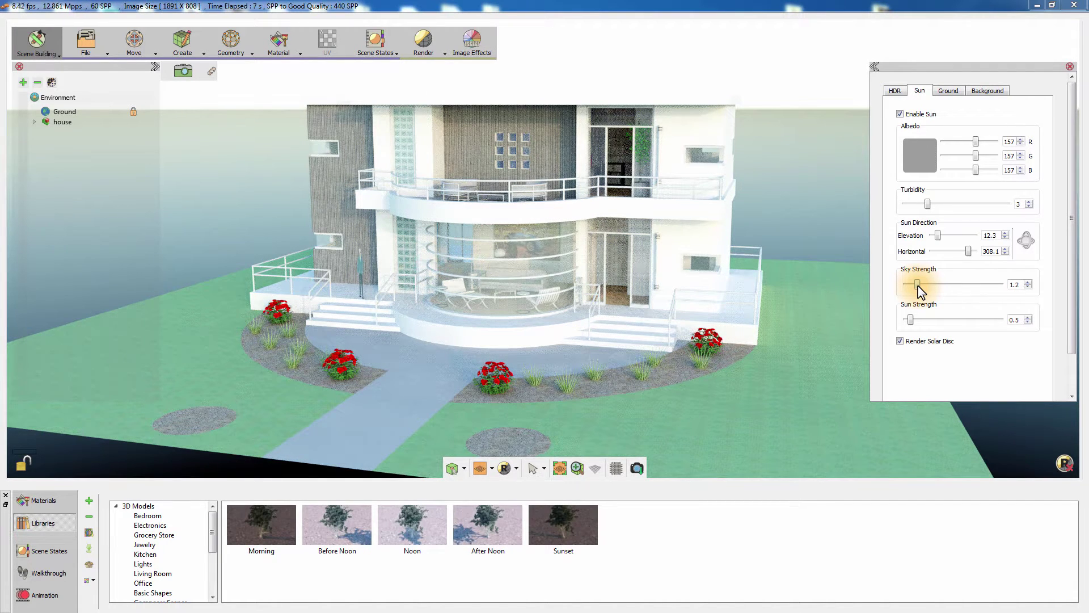
{"action": "left_click_drag", "start_coordinate": [917, 285], "coordinate": [915, 287]}
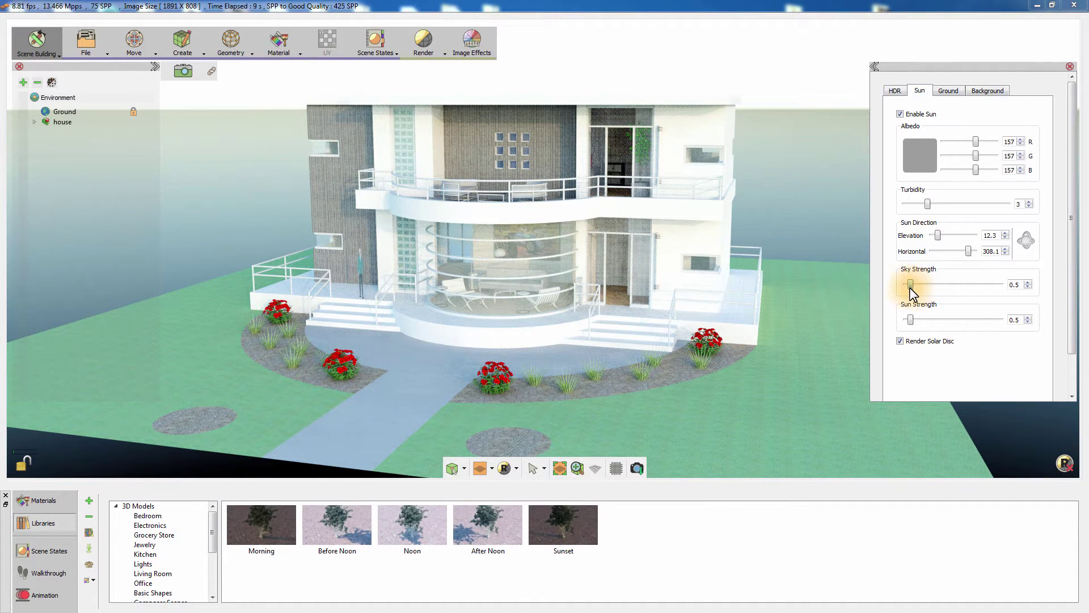
{"action": "left_click", "coordinate": [910, 285]}
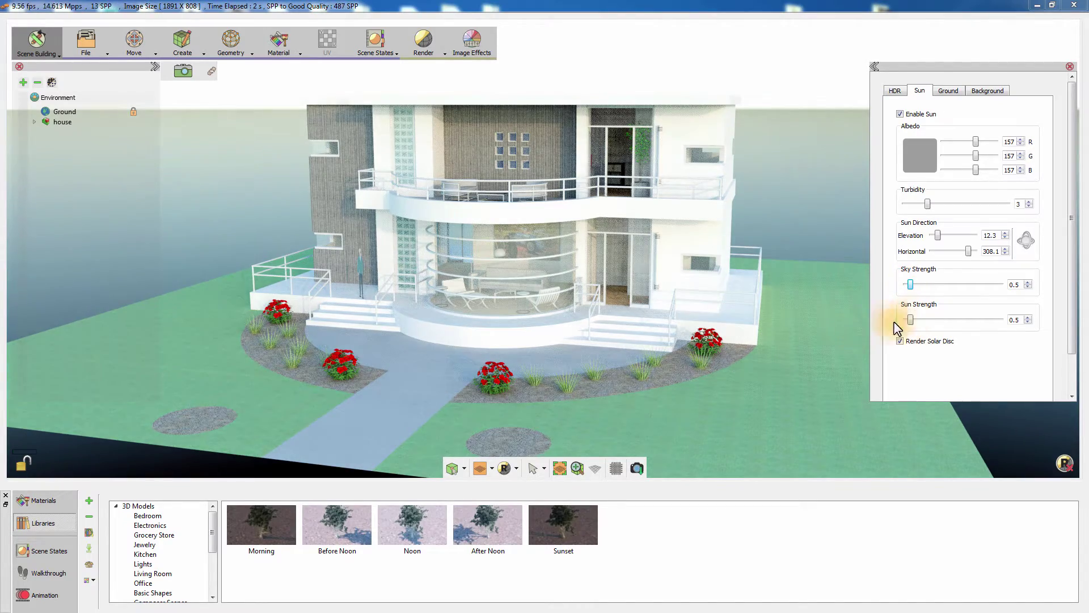
{"action": "left_click", "coordinate": [824, 328]}
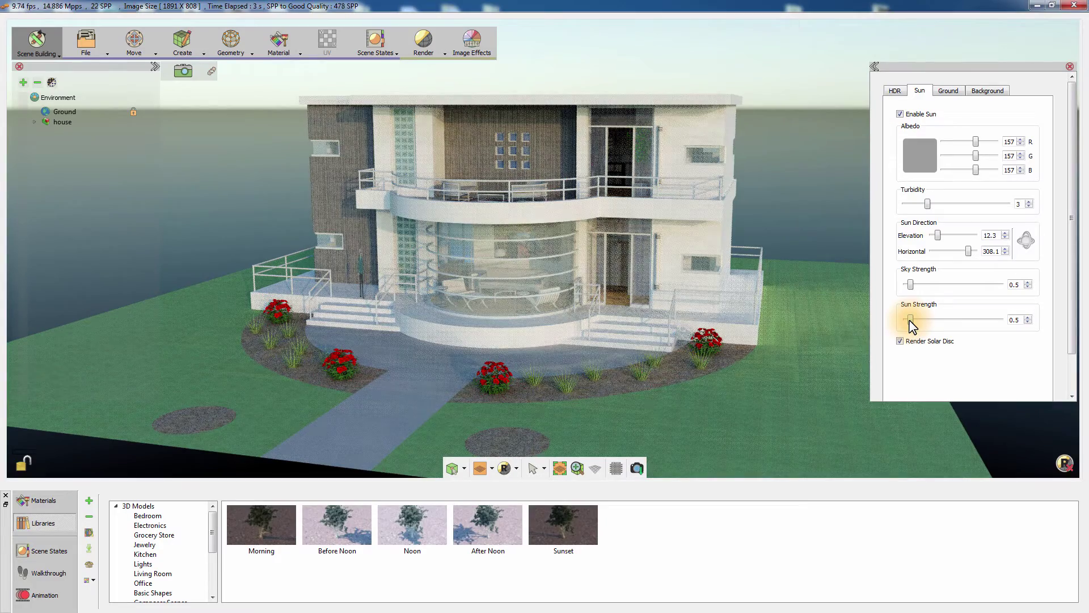
{"action": "left_click_drag", "start_coordinate": [910, 325], "coordinate": [919, 326]}
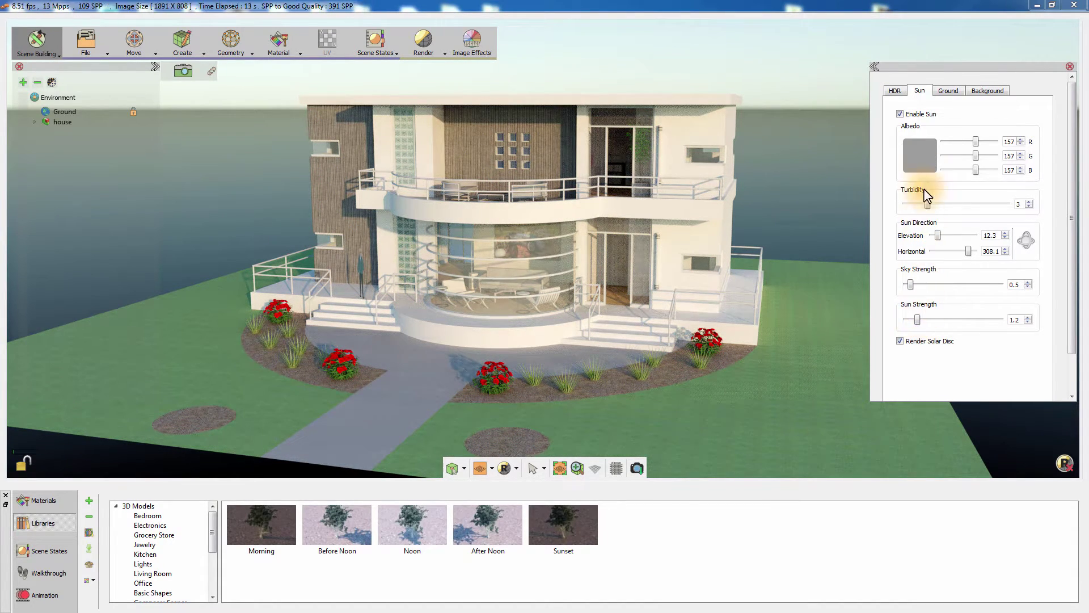
Step: Set the sun's albedo colour to a muted olive, #9d986f
{"action": "left_click", "coordinate": [925, 160]}
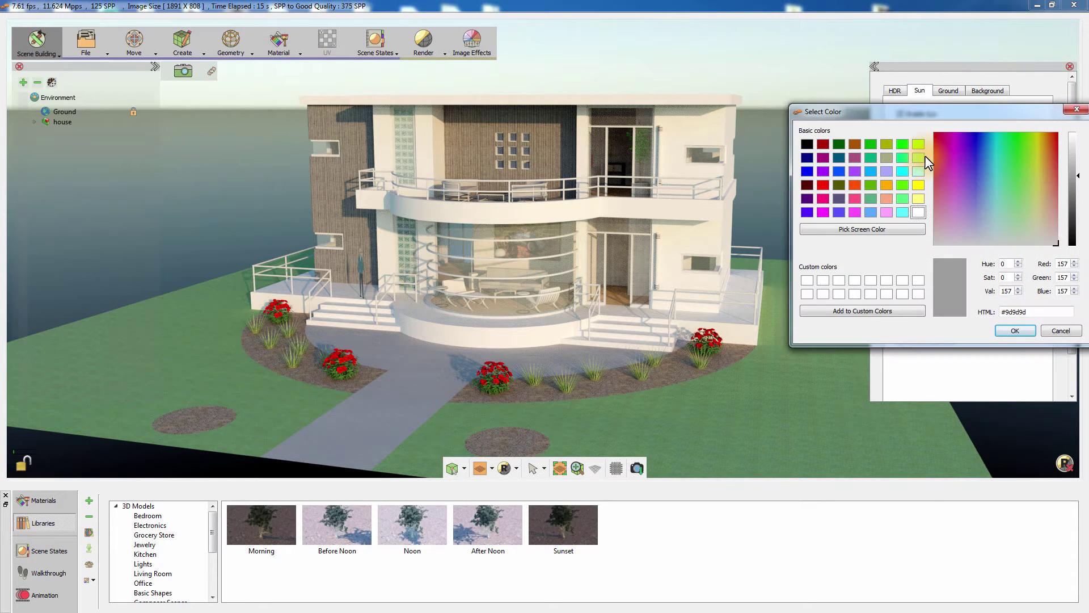
{"action": "left_click", "coordinate": [1039, 211]}
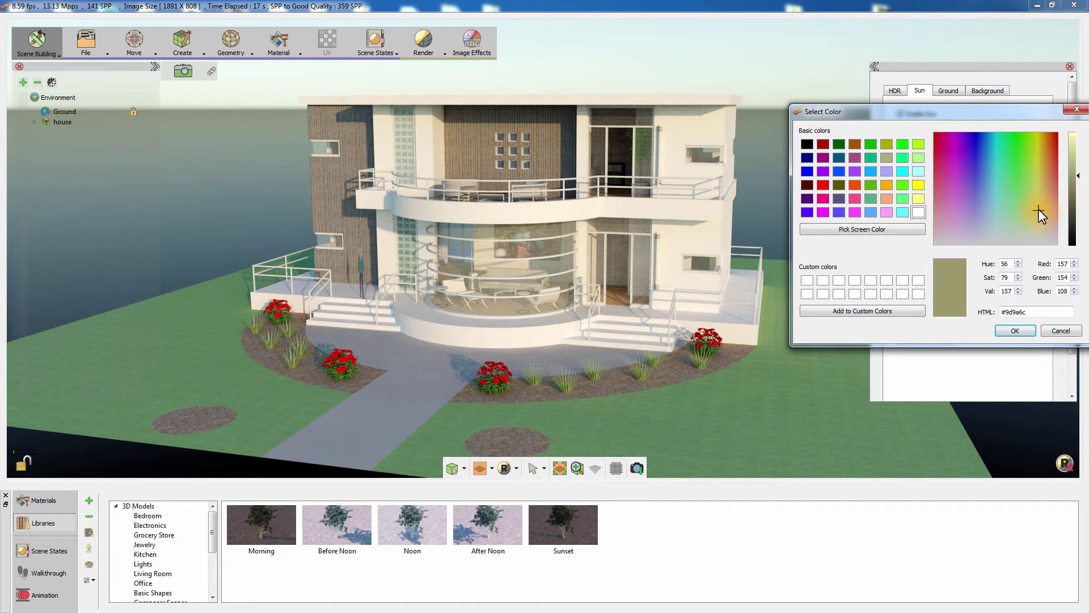
{"action": "left_click", "coordinate": [1039, 212]}
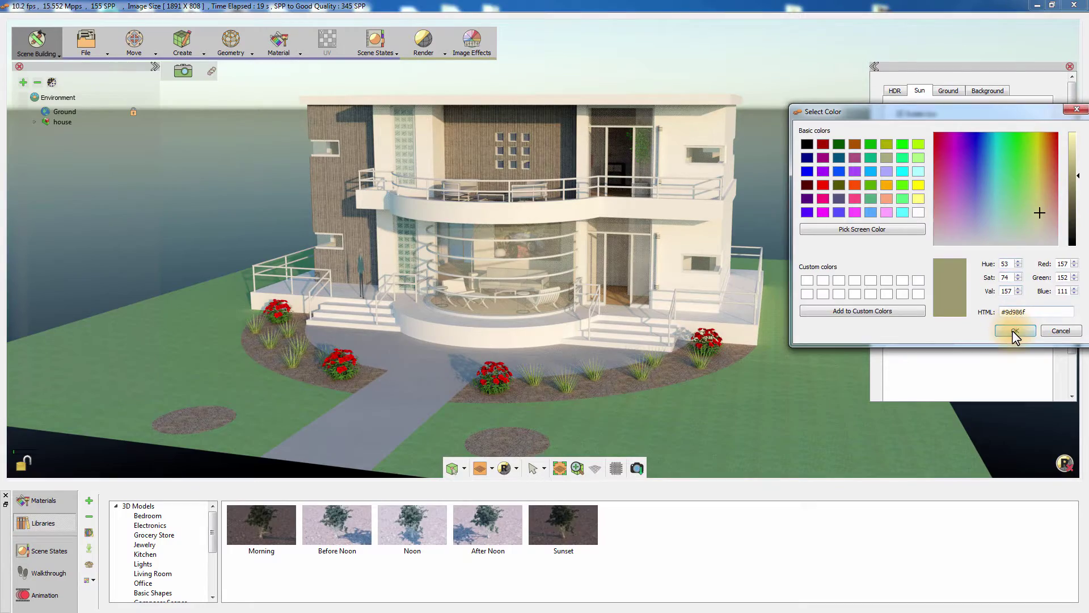
{"action": "left_click", "coordinate": [1013, 330]}
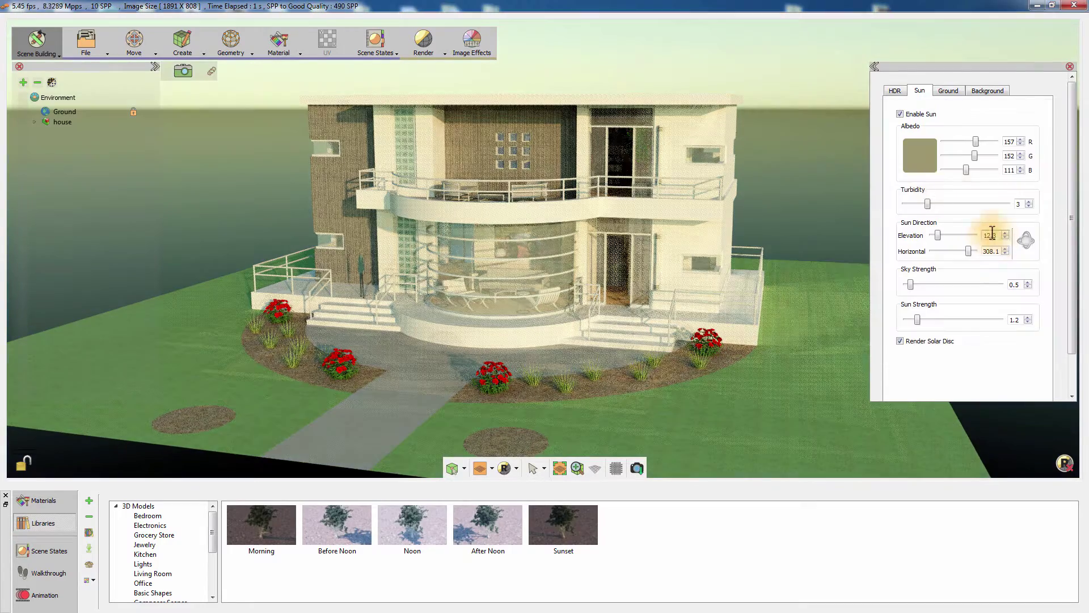
Step: Change the sun's albedo to a slate blue with RGB values 111, 125, 157
{"action": "left_click", "coordinate": [919, 164]}
{"action": "left_click", "coordinate": [982, 213]}
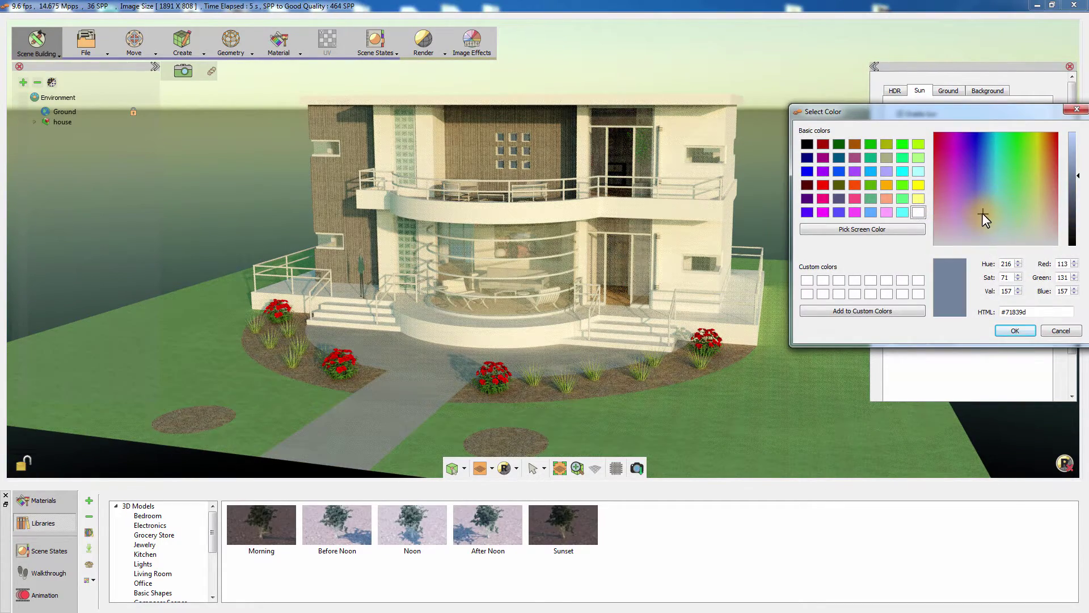
{"action": "left_click", "coordinate": [1013, 329]}
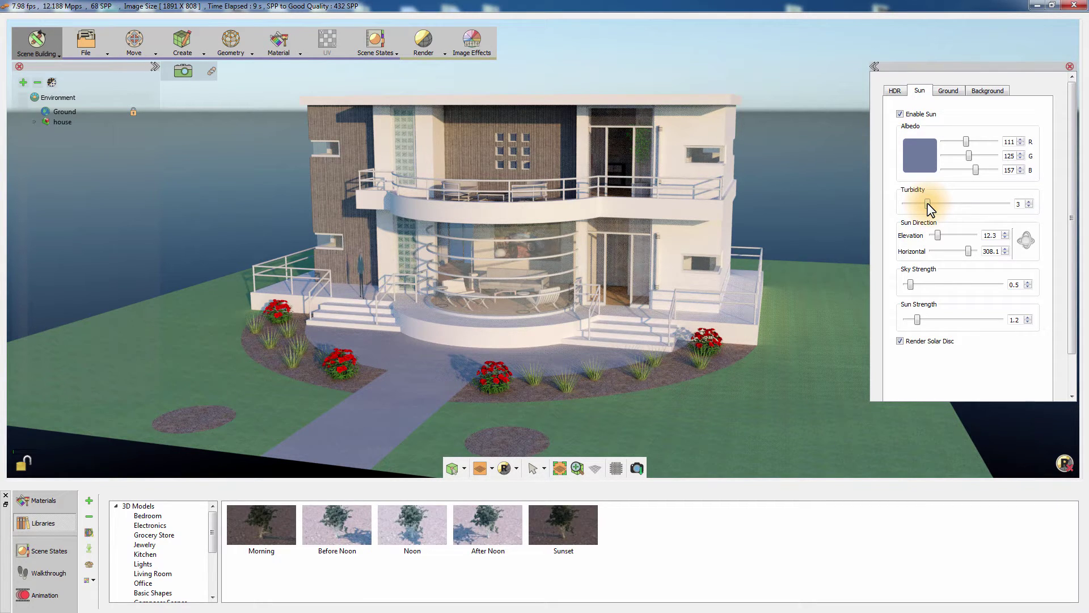
Step: Compare sky turbidity values of 1, 10 and 7 in the render, and return the turbidity to 3
{"action": "left_click_drag", "start_coordinate": [930, 209], "coordinate": [896, 206]}
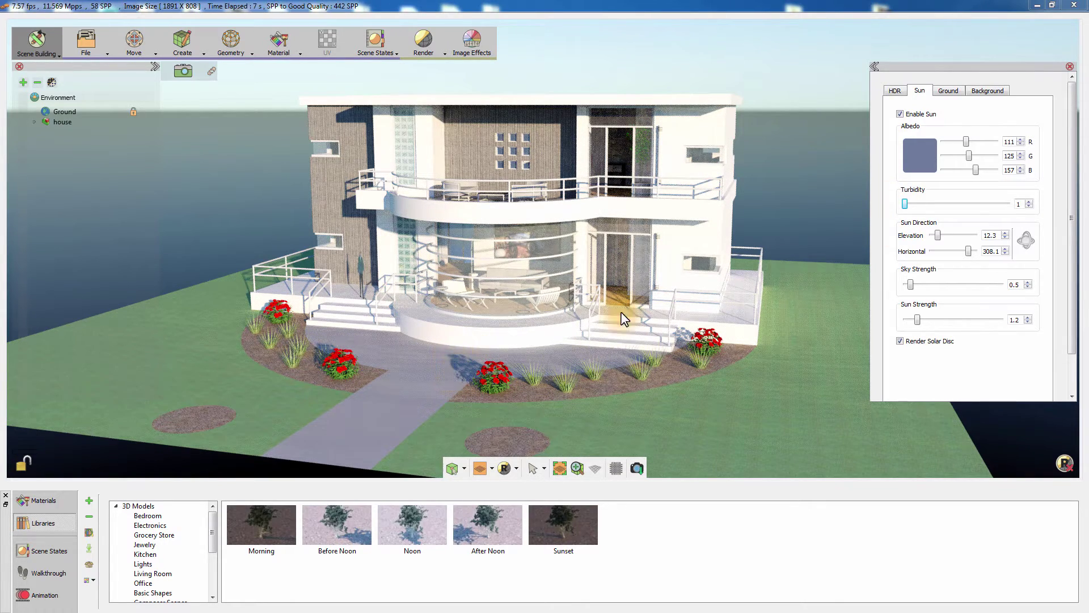
{"action": "left_click_drag", "start_coordinate": [919, 204], "coordinate": [1015, 204]}
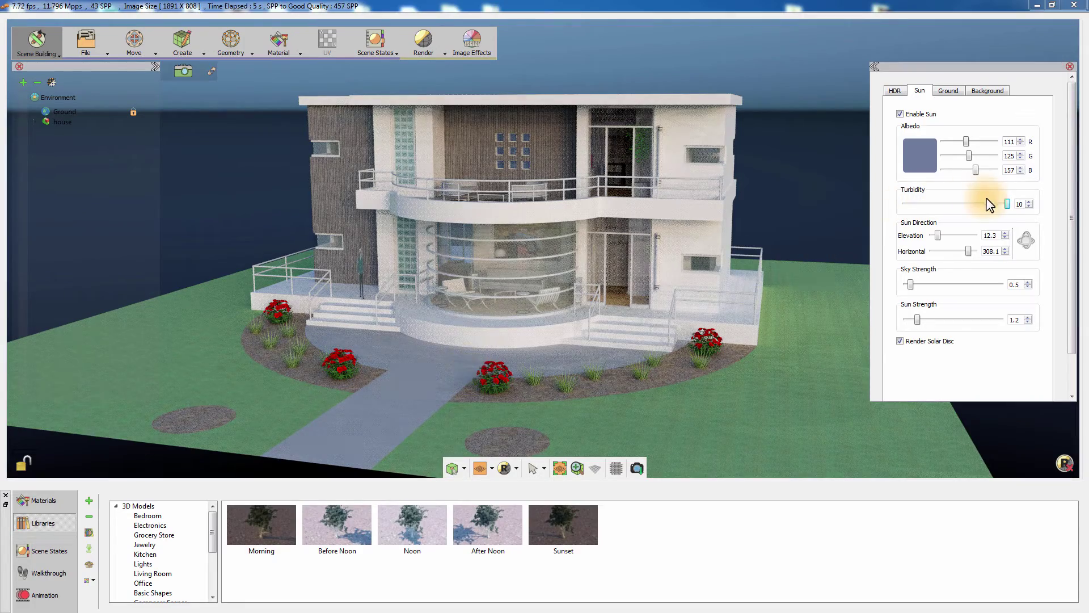
{"action": "left_click_drag", "start_coordinate": [1007, 204], "coordinate": [978, 210]}
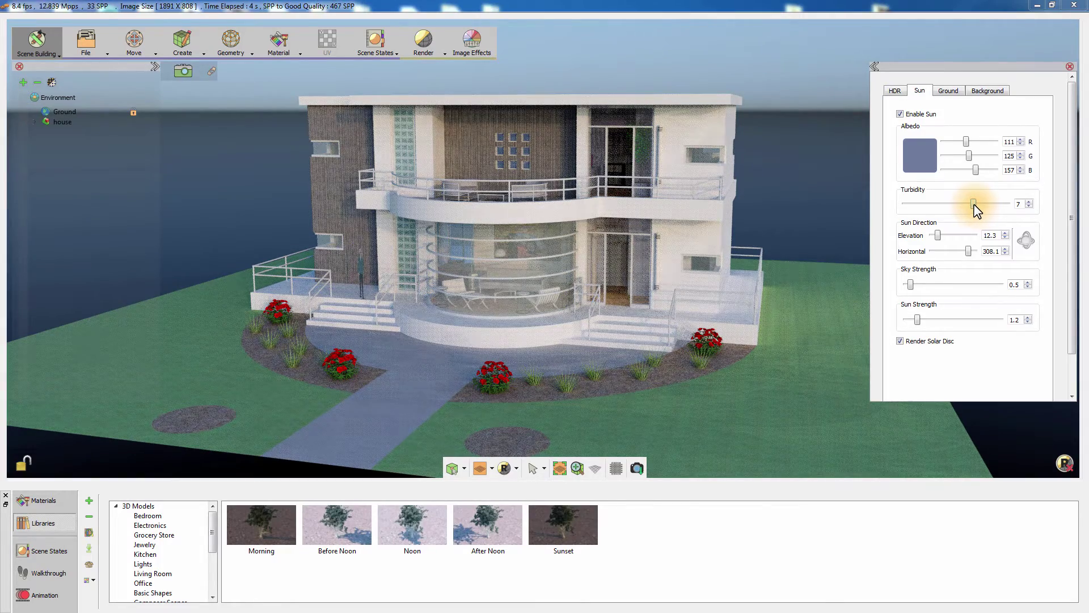
{"action": "left_click_drag", "start_coordinate": [973, 206], "coordinate": [961, 205]}
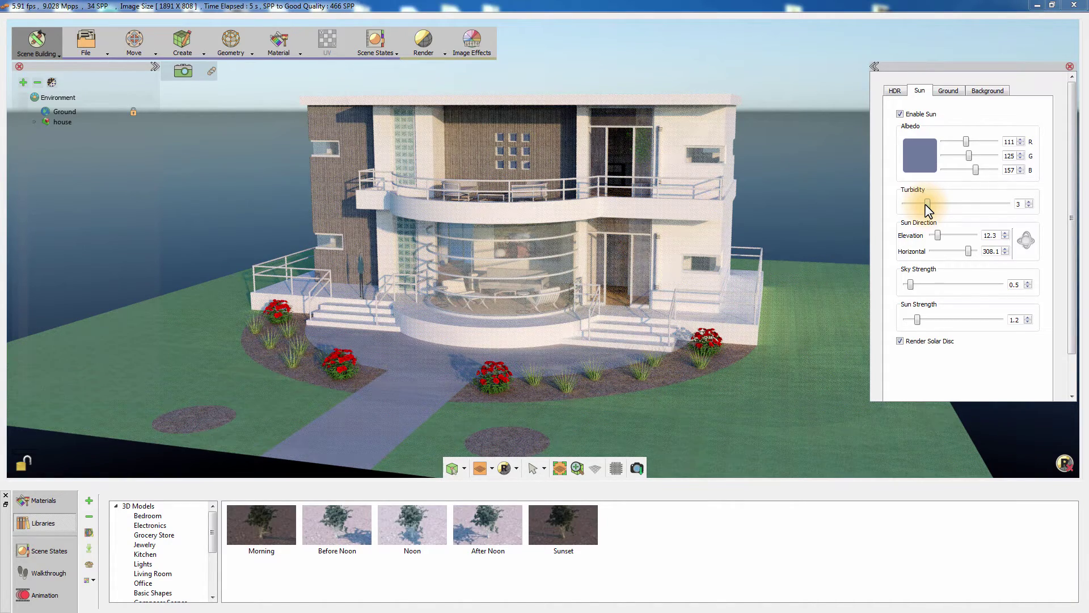
{"action": "left_click", "coordinate": [927, 204]}
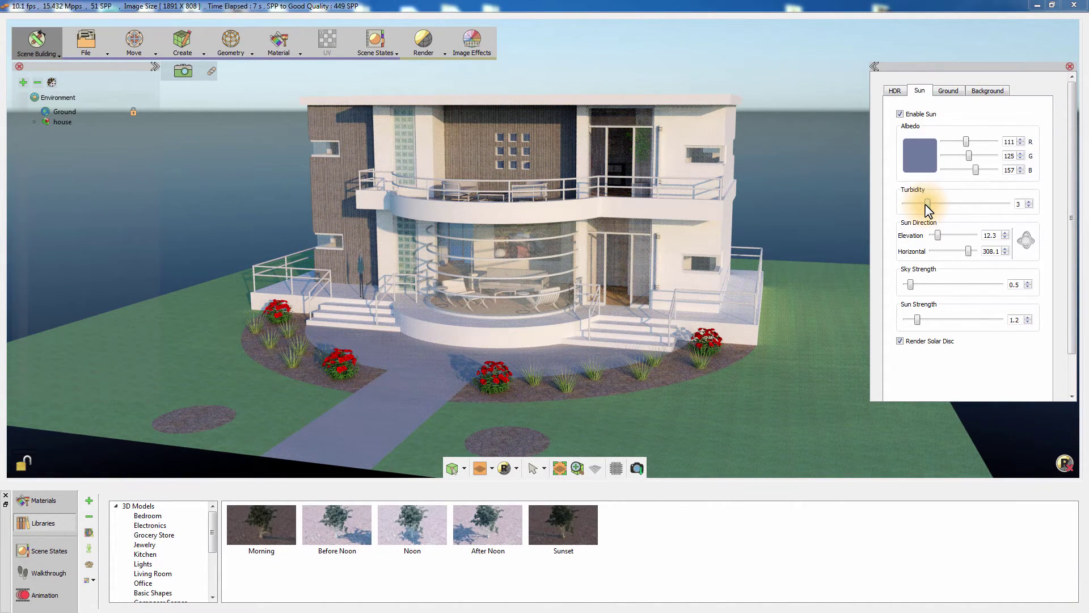
Step: Switch the interactive render of the house to Clay mode to examine the shadows from above
{"action": "left_click", "coordinate": [425, 51]}
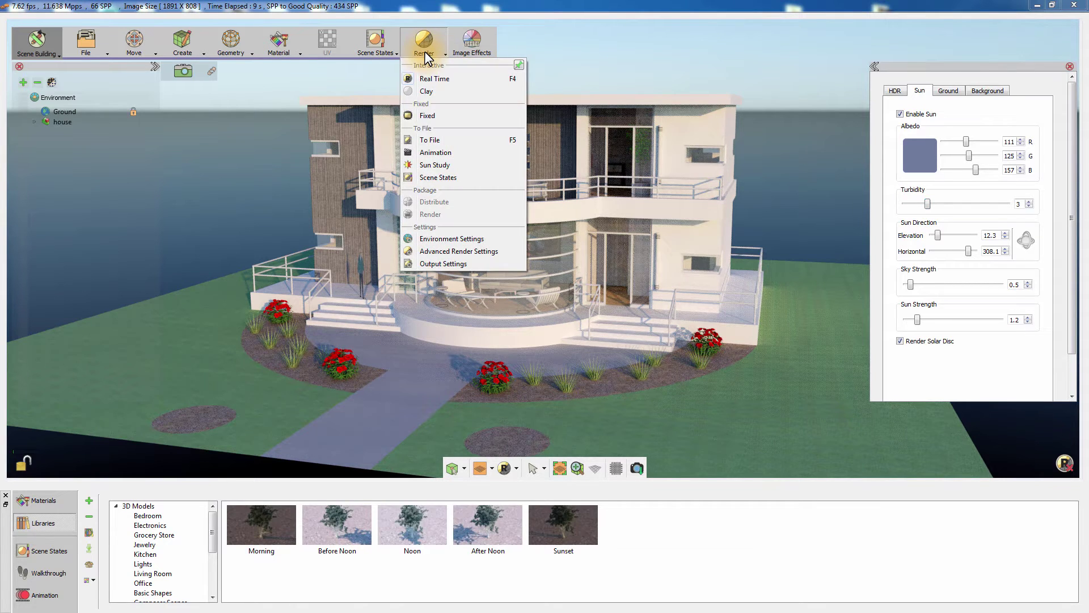
{"action": "left_click", "coordinate": [432, 91]}
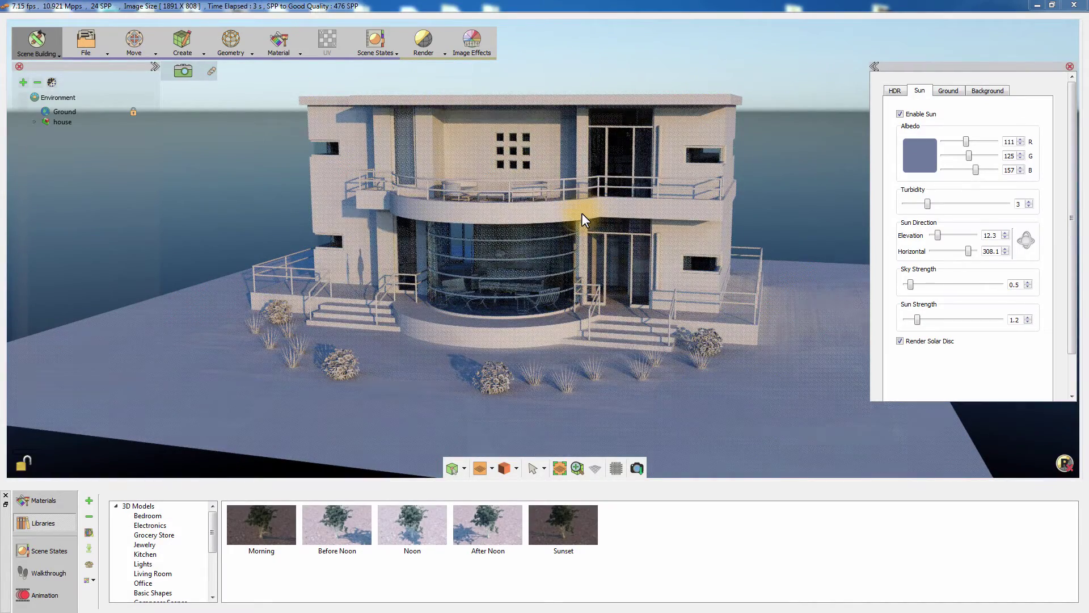
{"action": "left_click_drag", "start_coordinate": [581, 213], "coordinate": [692, 359]}
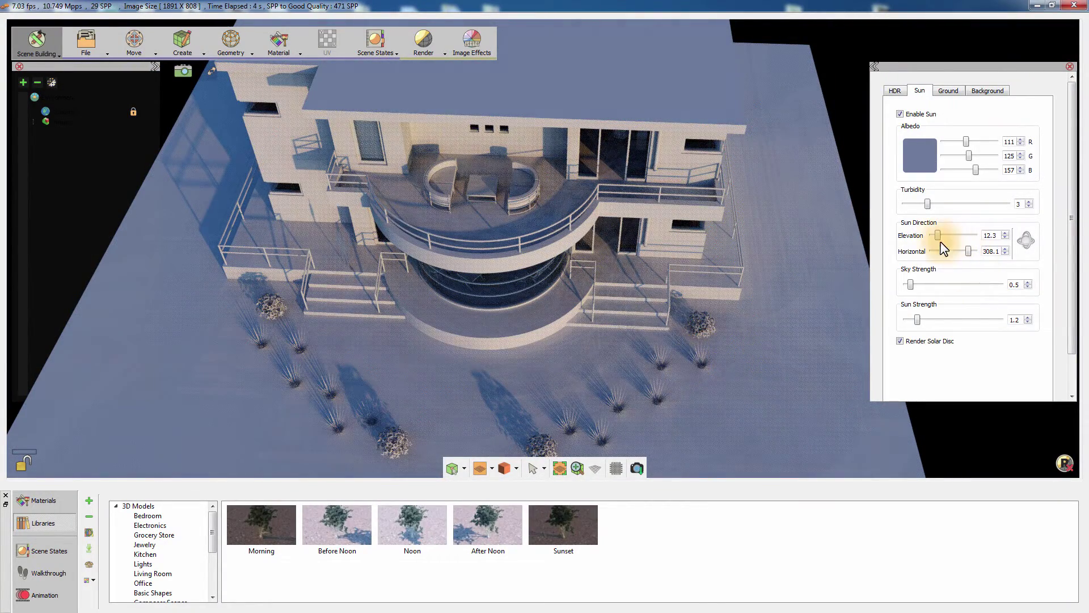
Step: Set the sun's elevation to 26.4 and return the house render from Clay mode to full materials in a front view
{"action": "left_click_drag", "start_coordinate": [937, 236], "coordinate": [946, 239]}
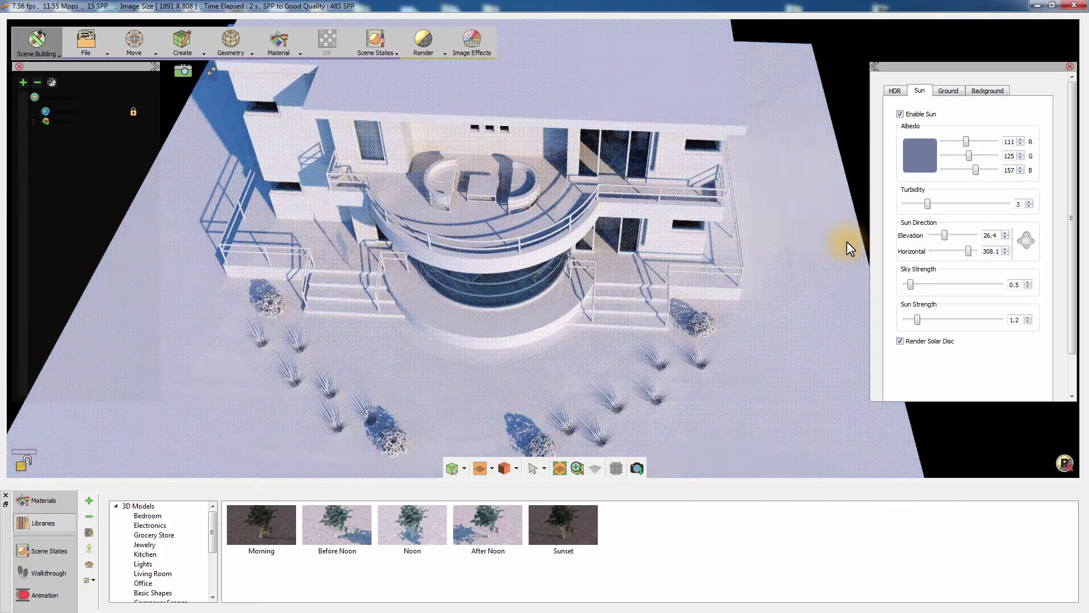
{"action": "left_click_drag", "start_coordinate": [846, 241], "coordinate": [685, 221]}
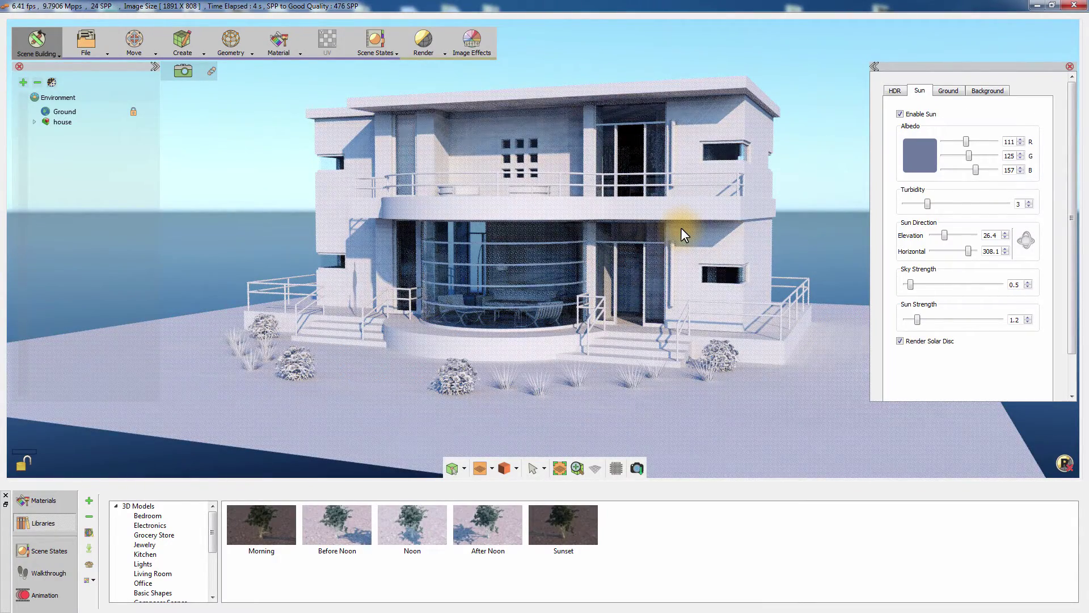
{"action": "left_click", "coordinate": [429, 50]}
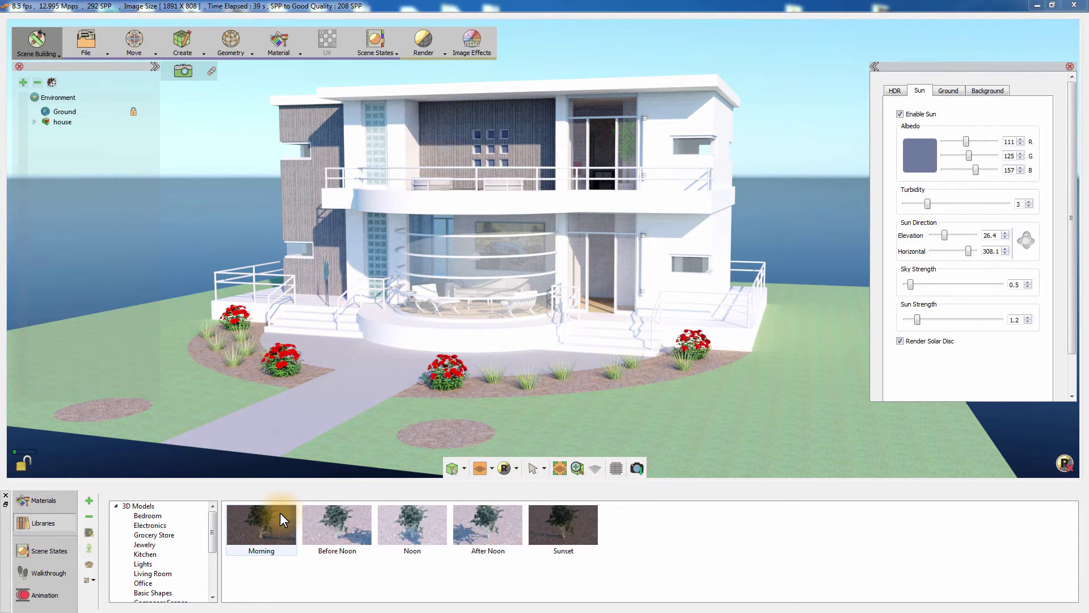
Step: Apply the Morning, Before Noon, Noon and After Noon sun presets from the library to the house scene in turn
{"action": "left_click_drag", "start_coordinate": [279, 512], "coordinate": [344, 349]}
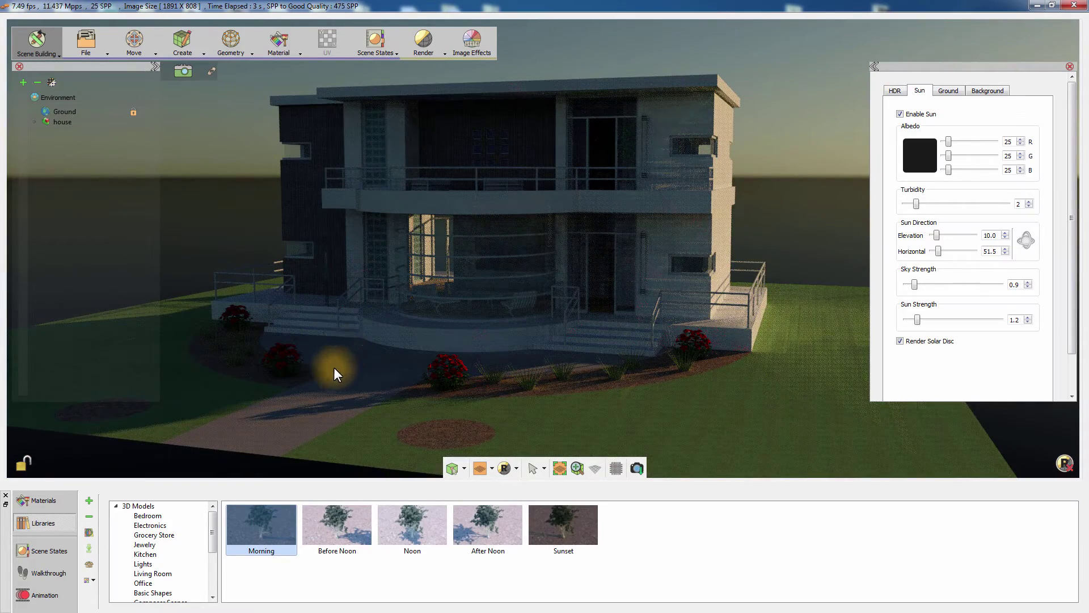
{"action": "left_click_drag", "start_coordinate": [336, 523], "coordinate": [406, 332]}
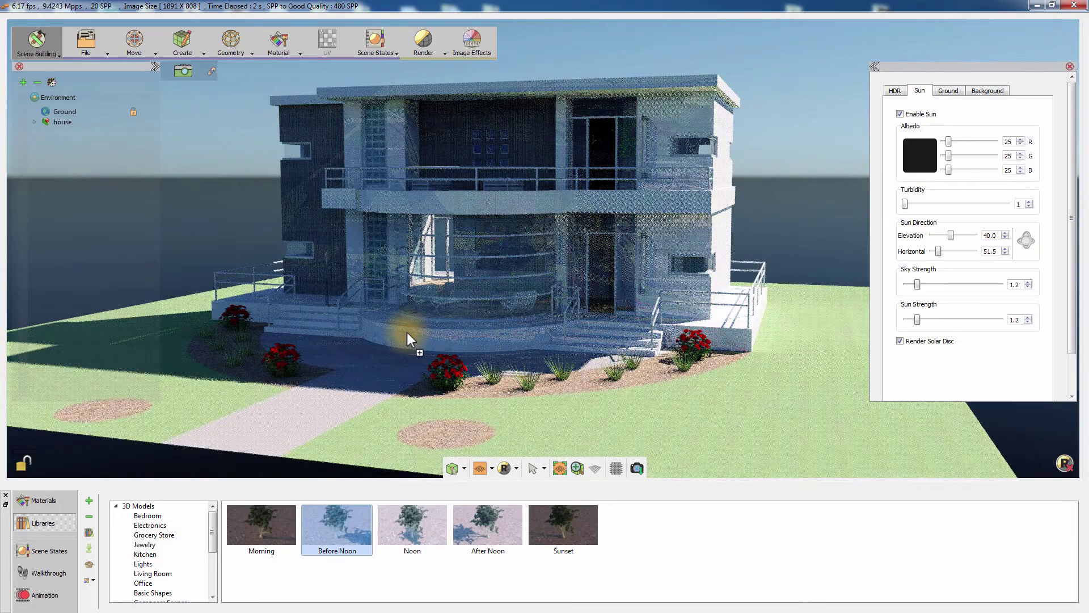
{"action": "left_click", "coordinate": [409, 526]}
{"action": "left_click_drag", "start_coordinate": [408, 526], "coordinate": [462, 338]}
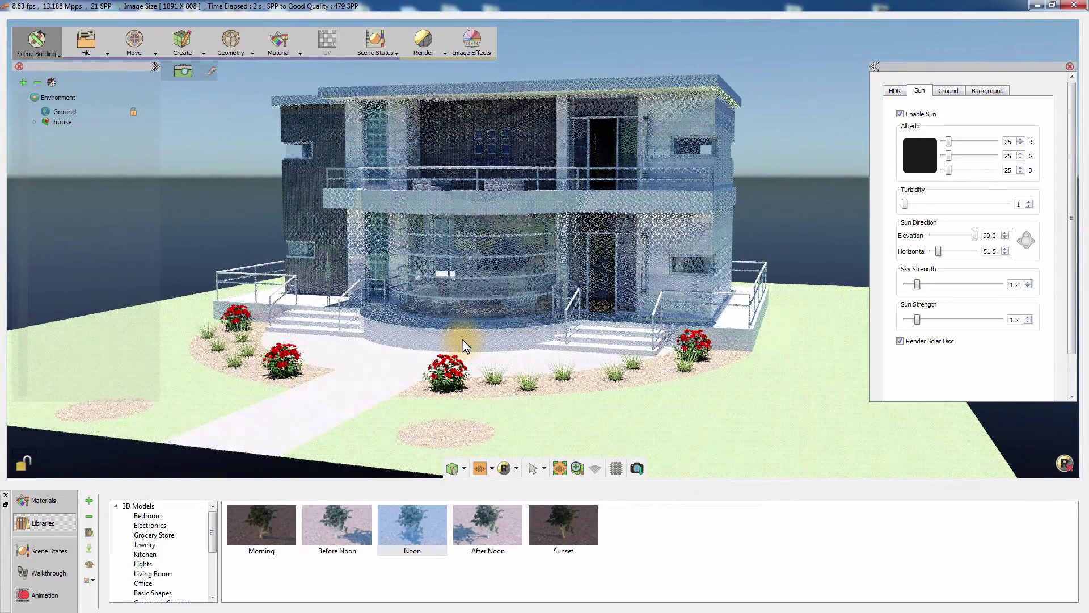
{"action": "left_click_drag", "start_coordinate": [488, 525], "coordinate": [548, 331]}
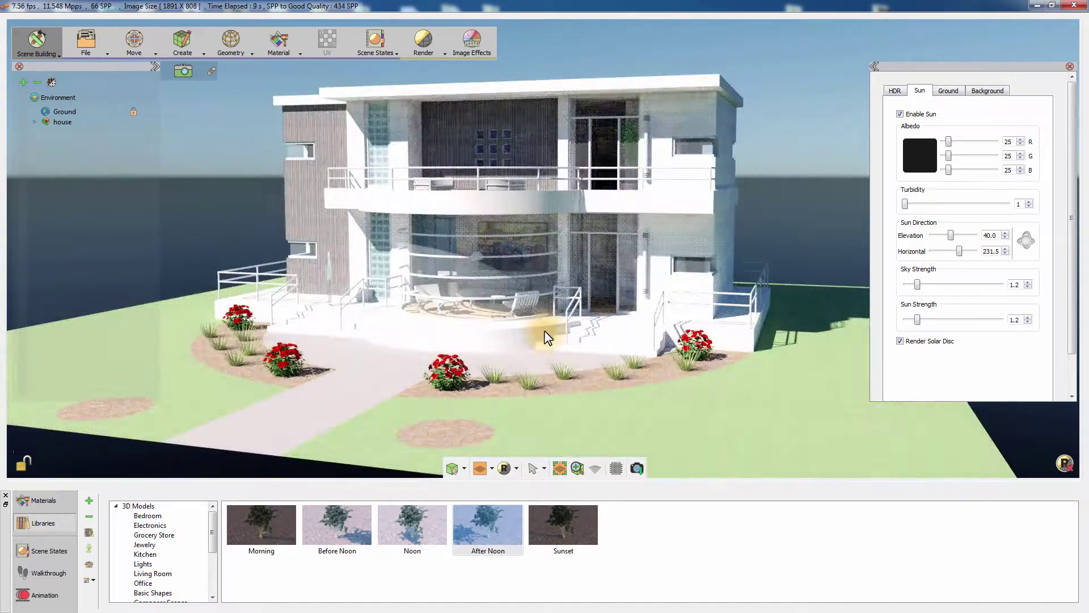